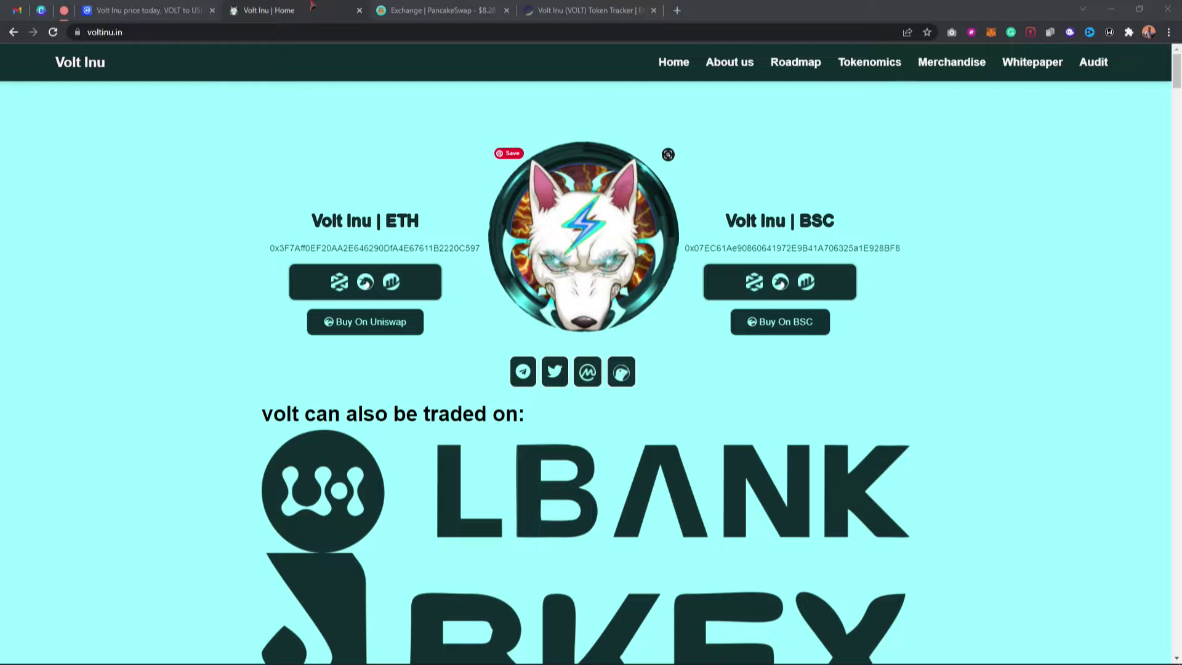
- Scroll through the Volt Inu price page on CoinMarketCap
click(164, 8)
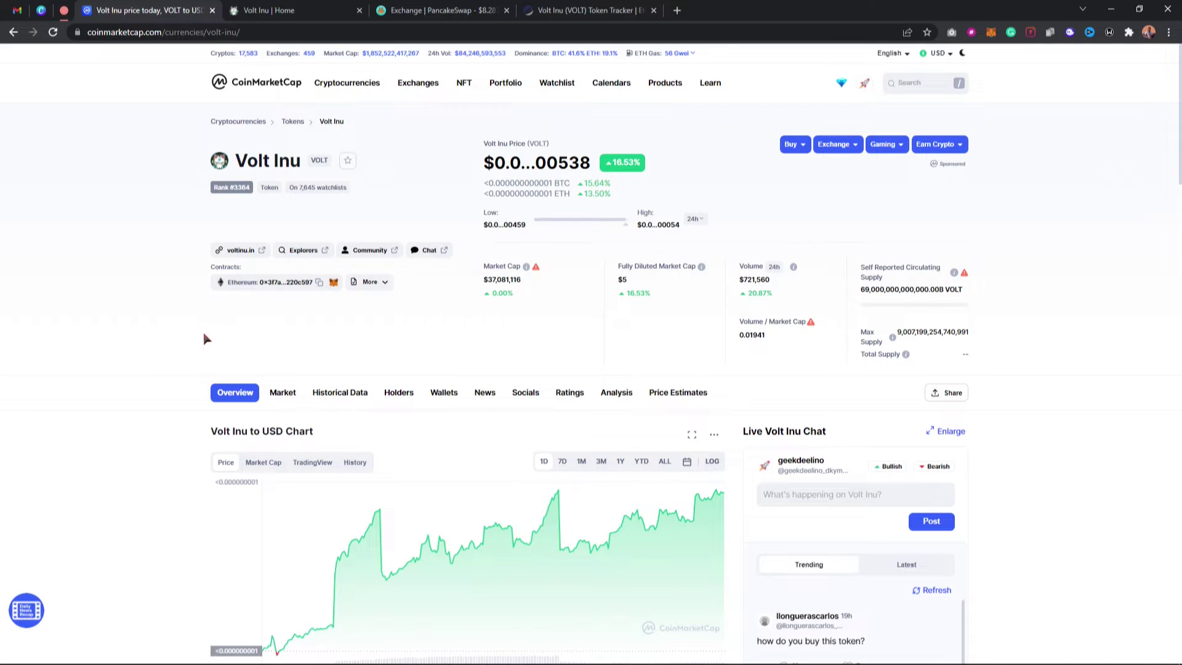
scroll(207, 338, down, 4)
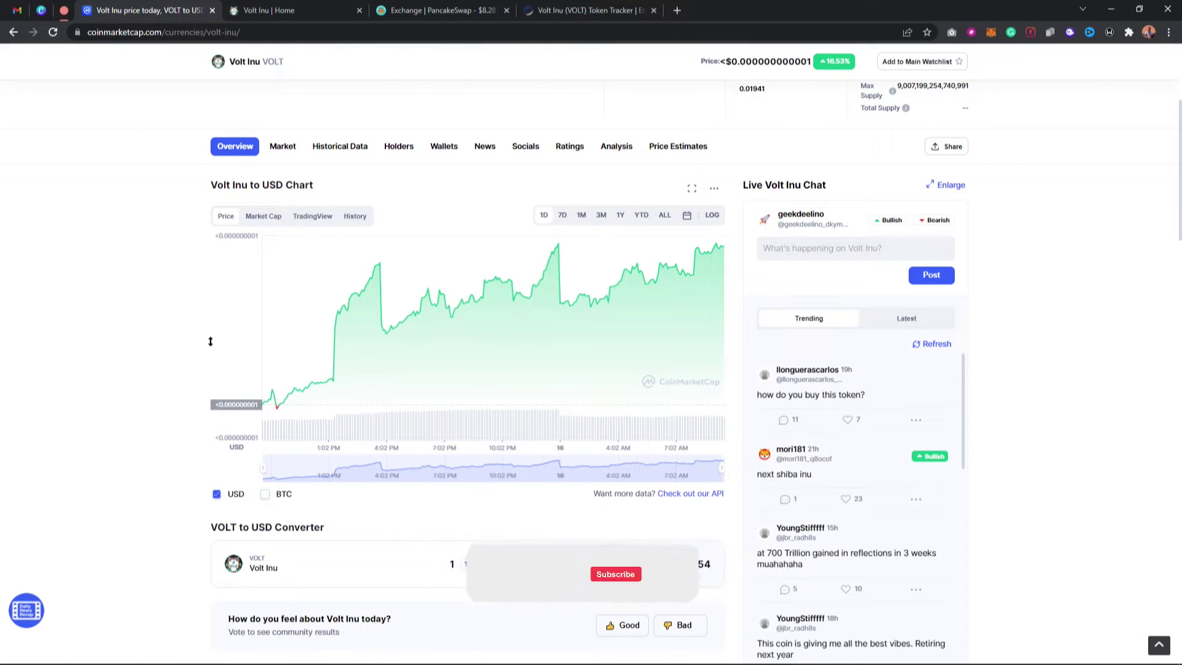
scroll(141, 394, down, 15)
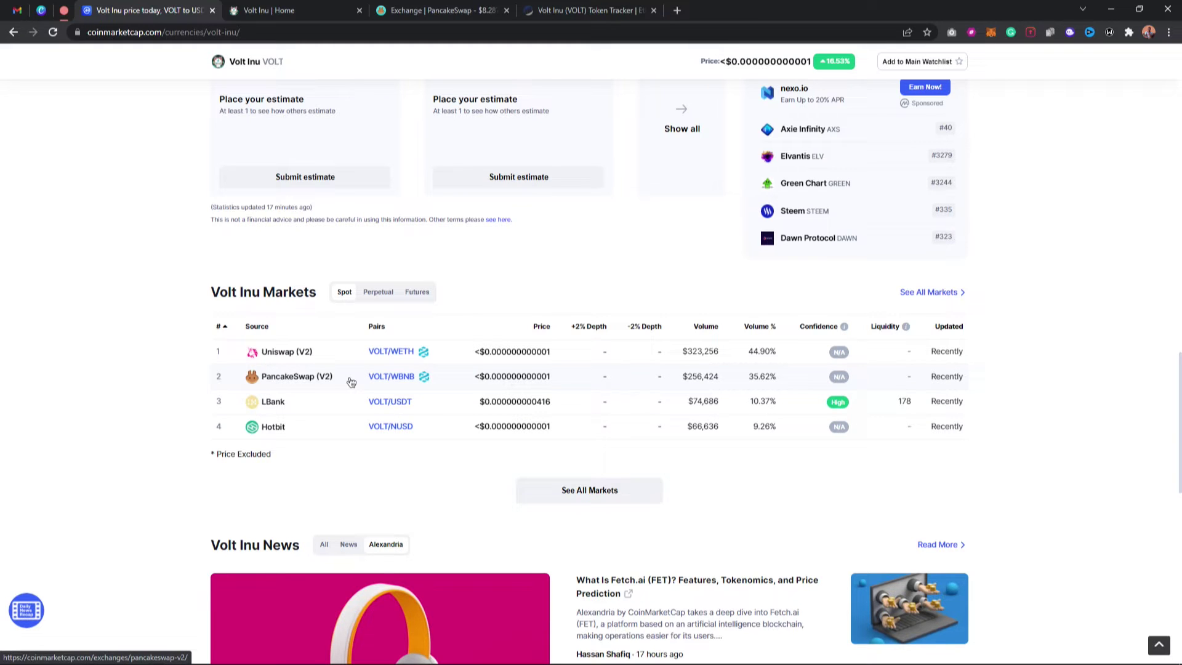
scroll(351, 382, up, 15)
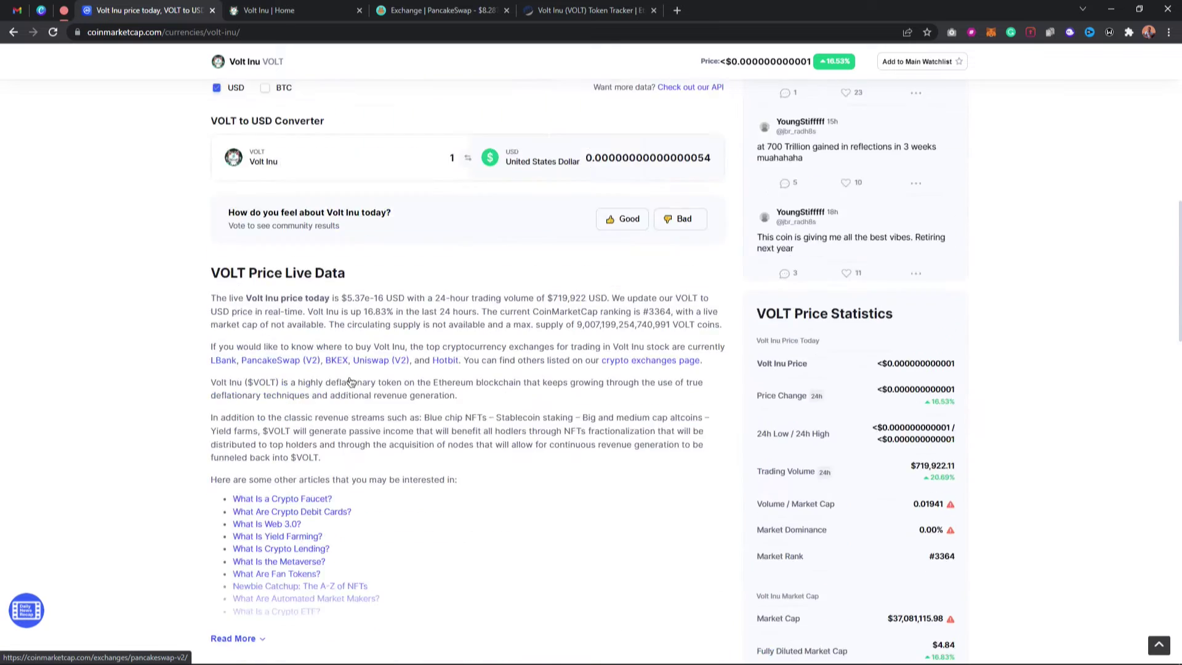
- Copy the BSC contract address from the Volt Inu homepage and go to the PancakeSwap exchange
click(289, 11)
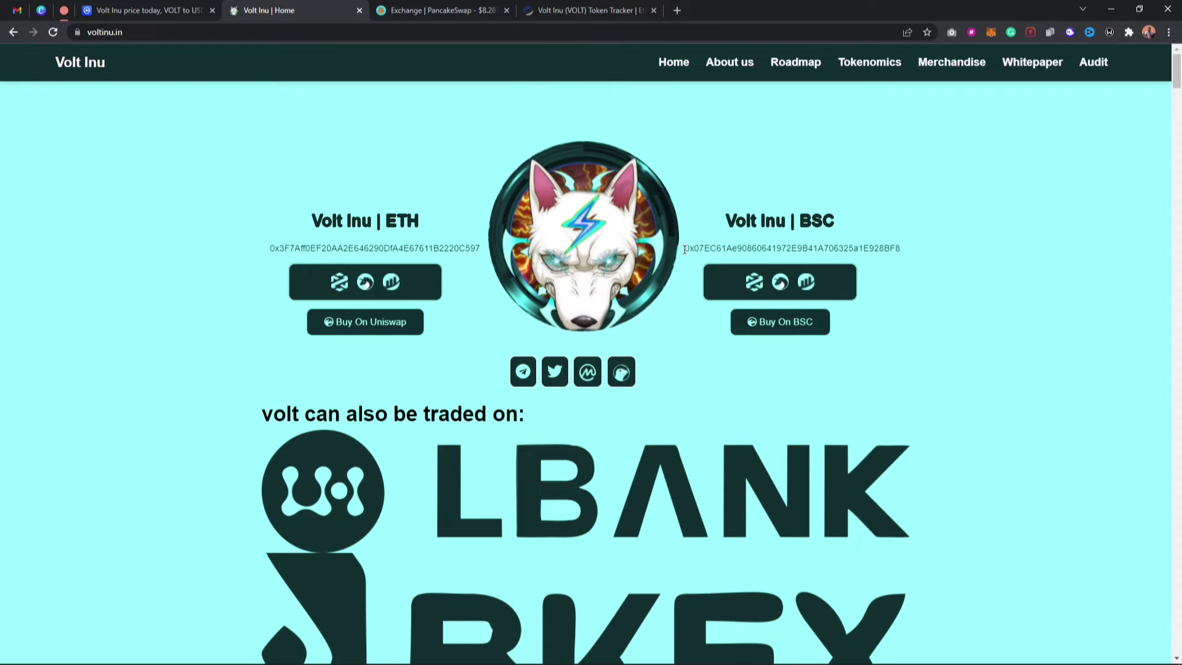
drag(684, 249, 905, 242)
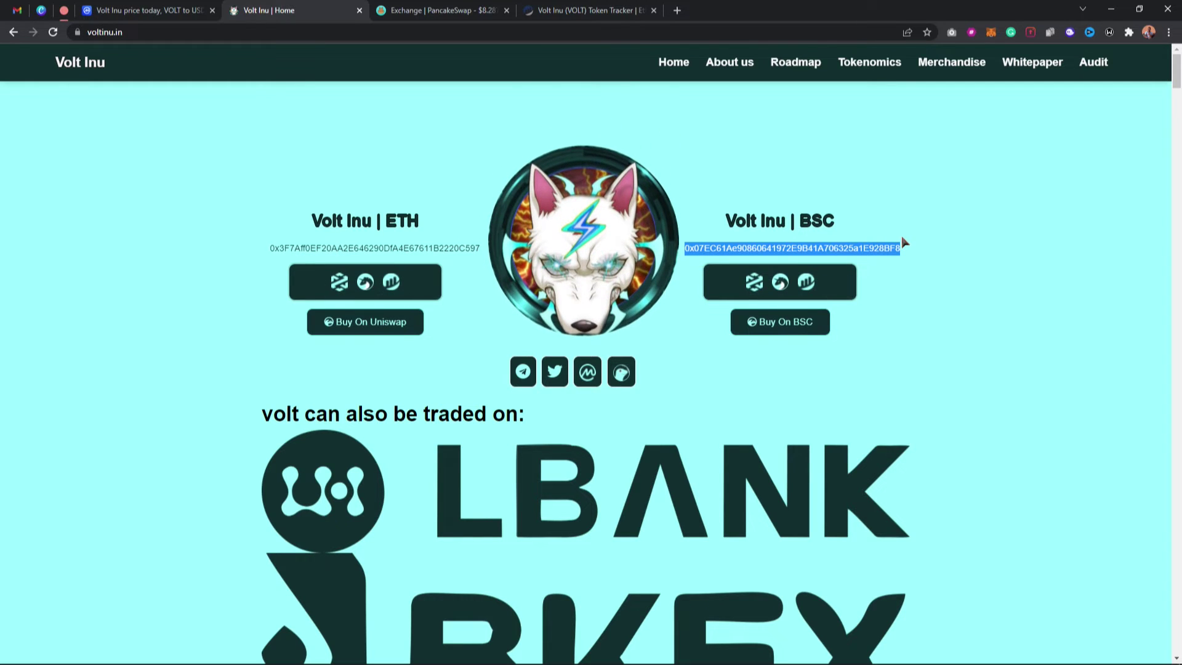
click(441, 5)
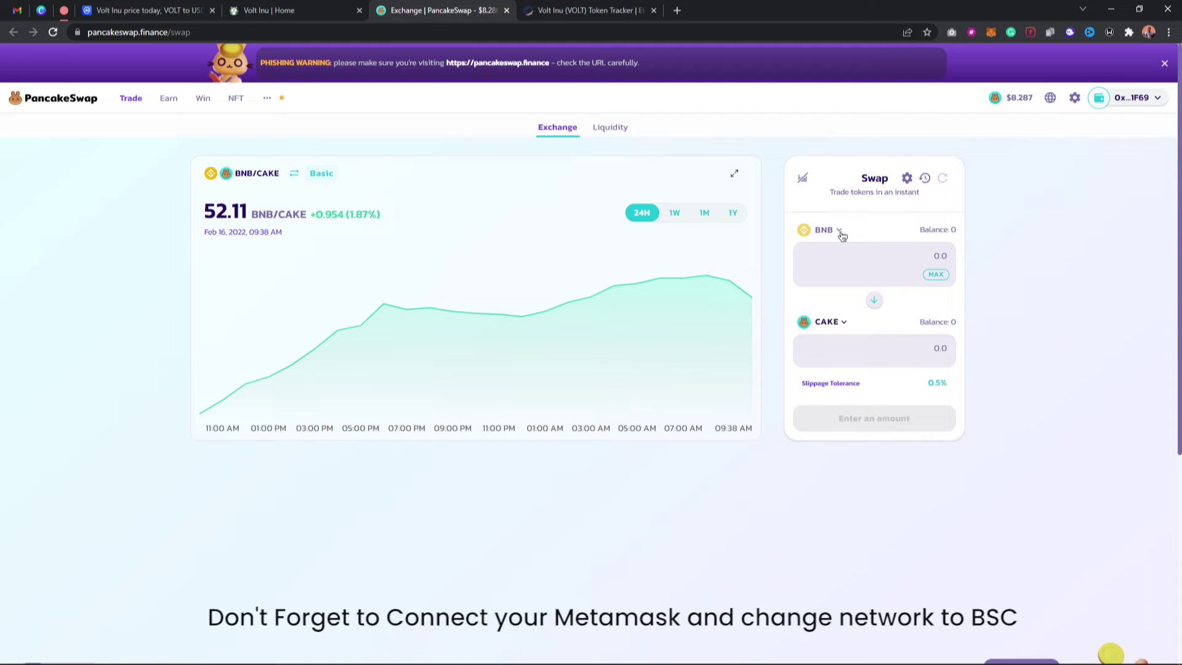
- Import Volt Inu by its pasted BSC contract address as the output token
click(844, 324)
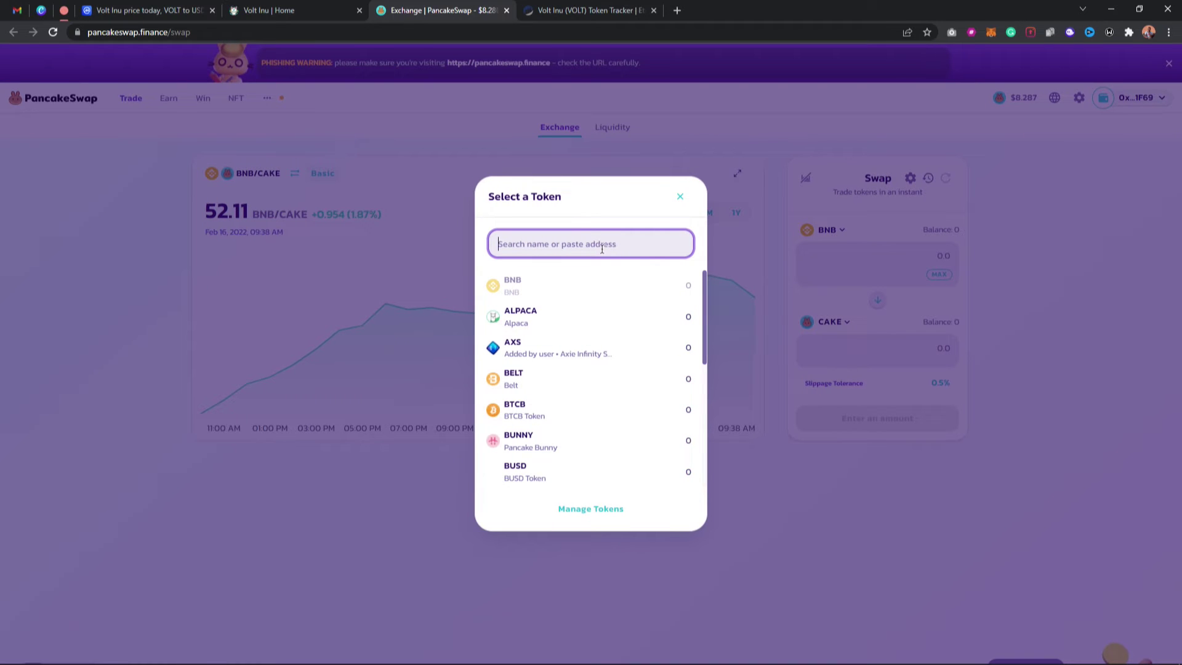
key(ctrl+v)
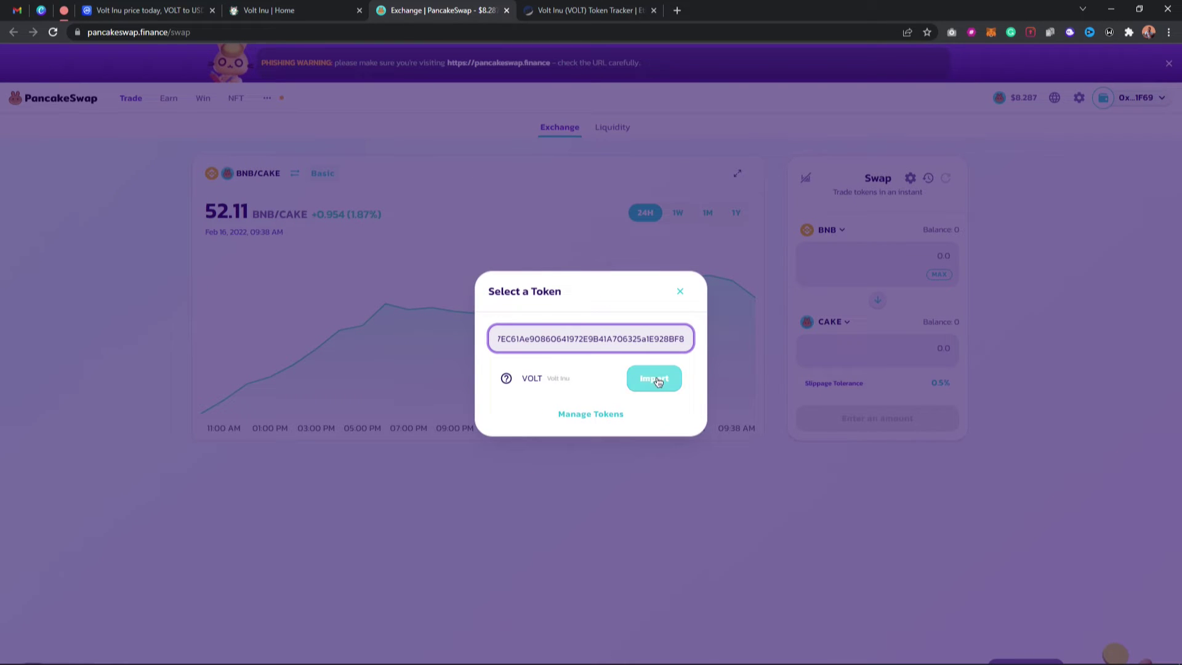
click(654, 379)
click(498, 472)
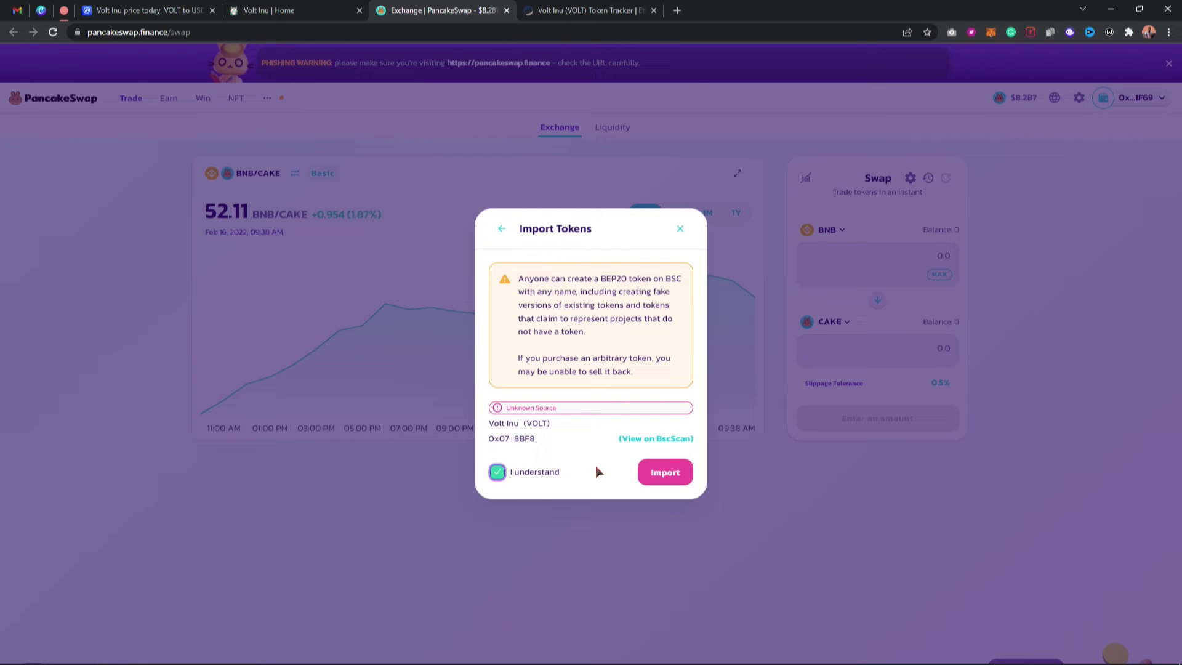
click(666, 472)
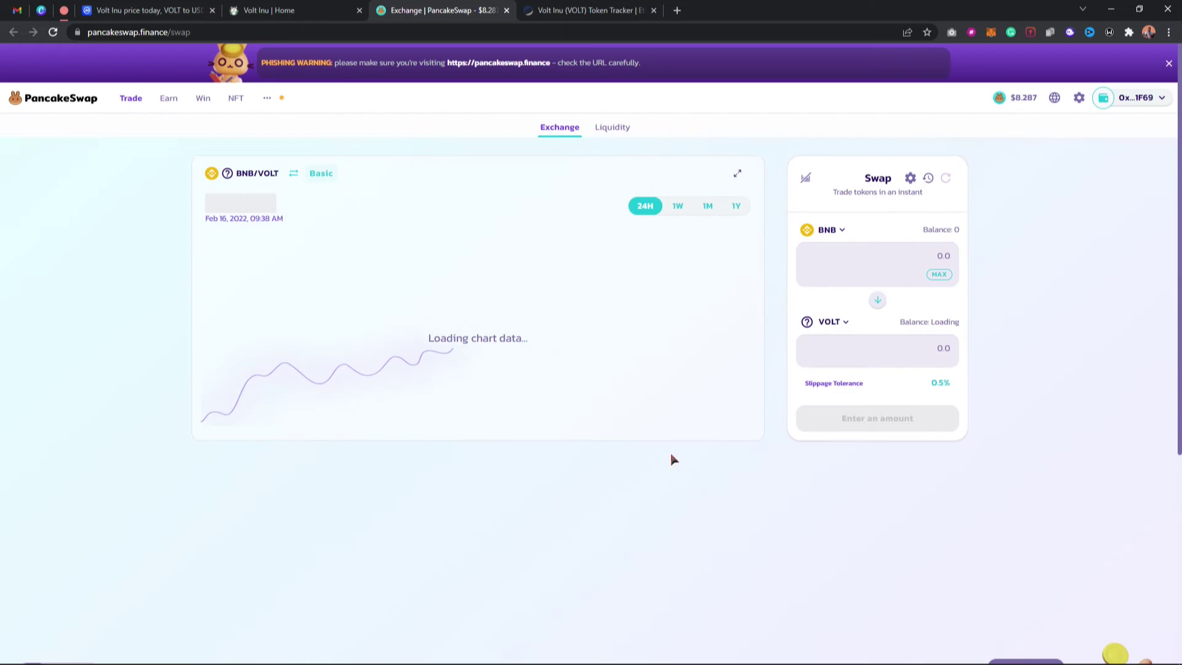
click(915, 259)
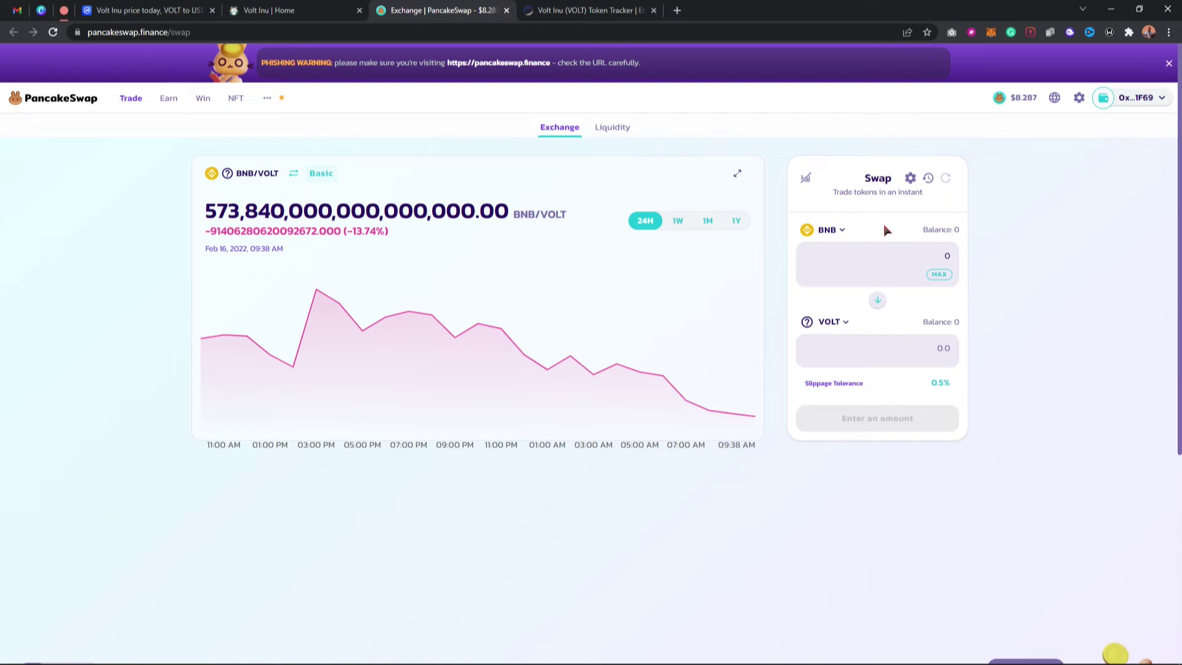
text(0.044)
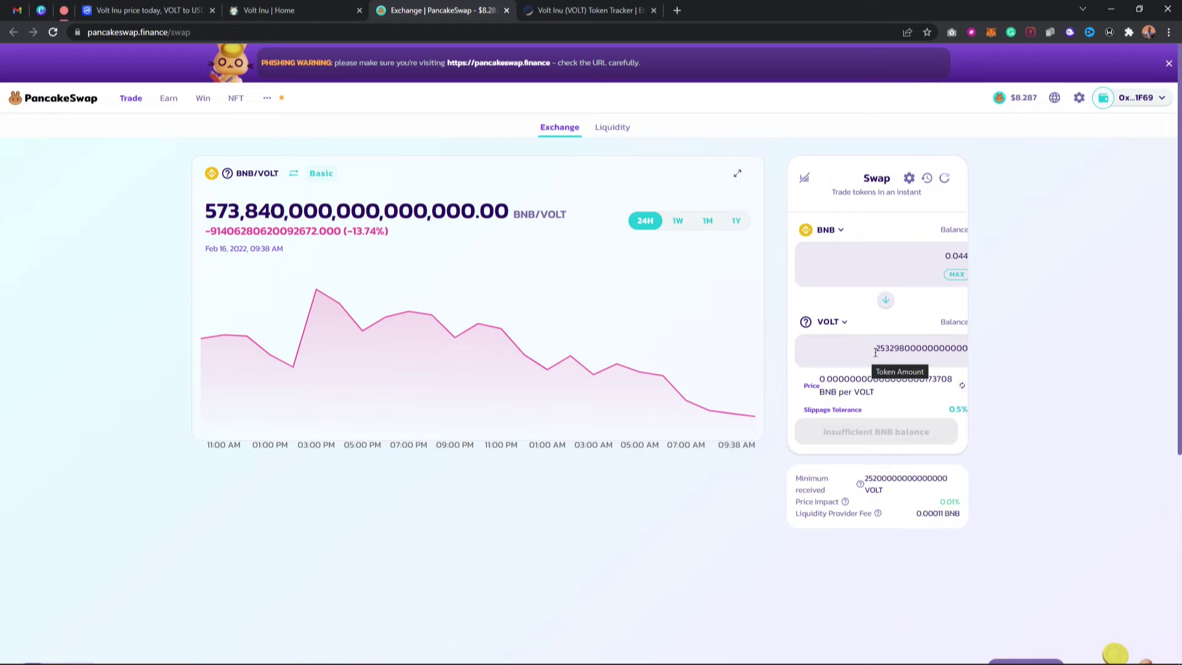
drag(876, 347, 1025, 351)
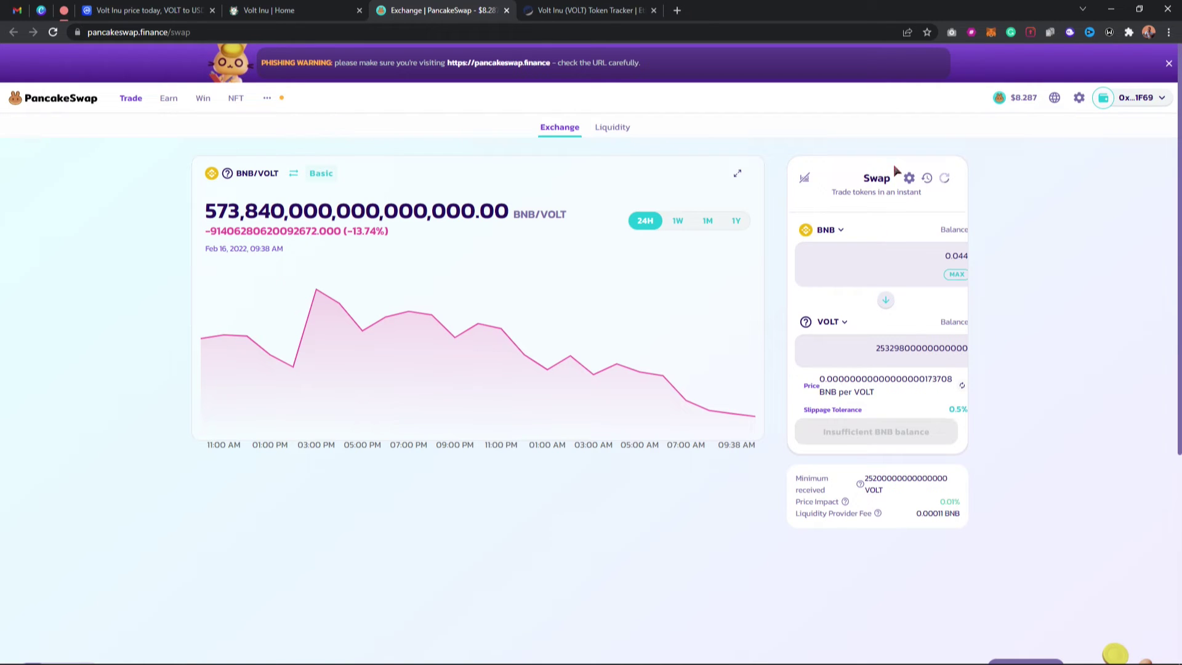
click(910, 179)
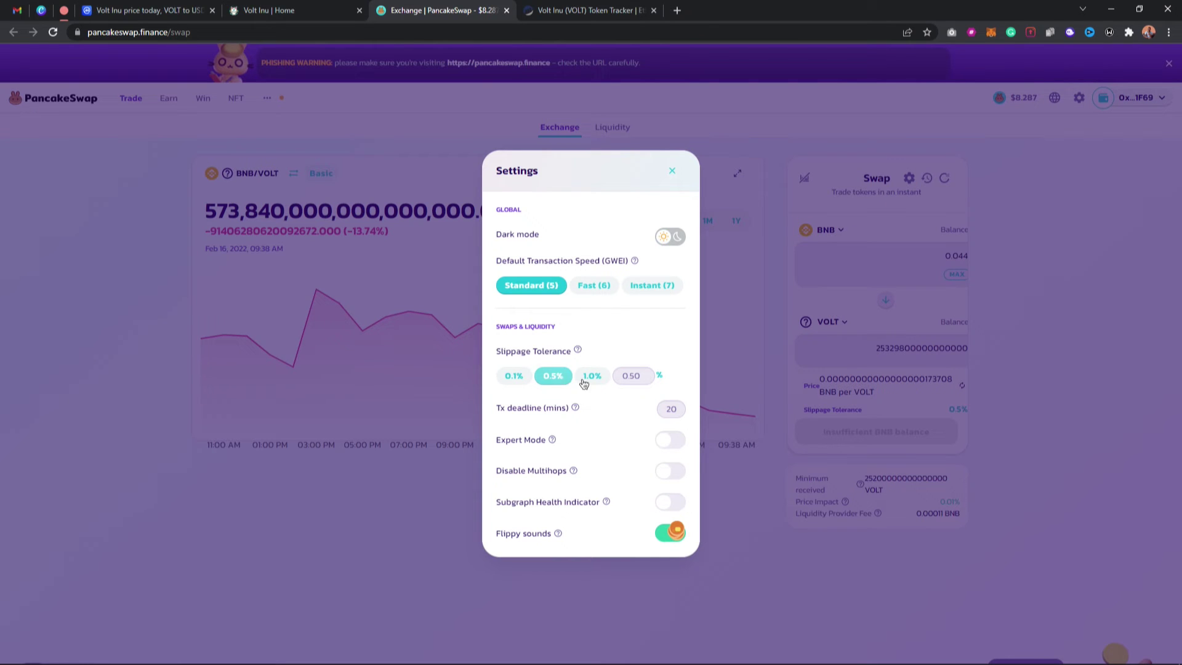
click(673, 172)
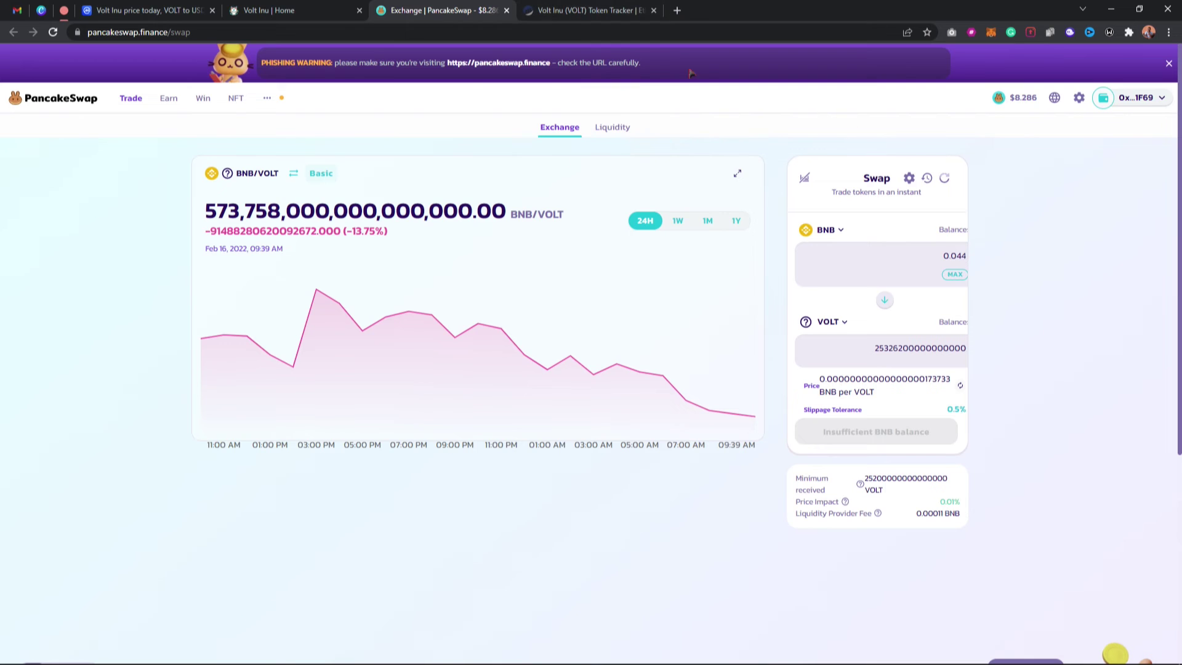
- On the Etherscan Volt Inu token tracker, highlight the 7,144 holders count and its growth percentage
click(588, 10)
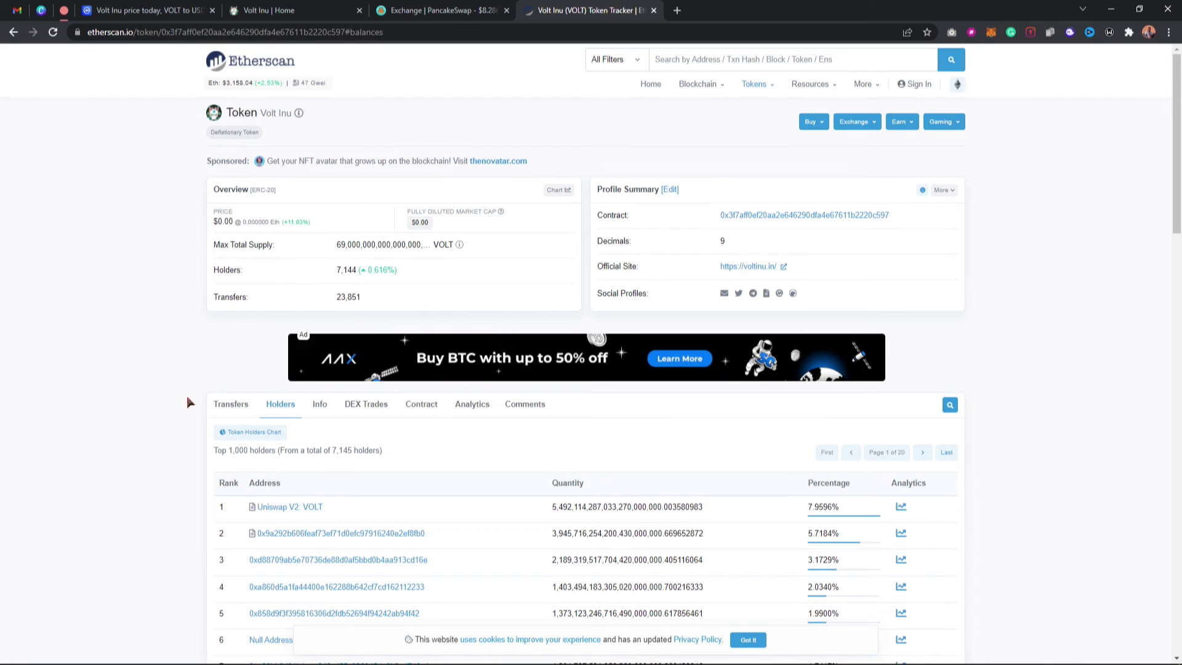
drag(336, 271, 377, 279)
drag(389, 274, 378, 274)
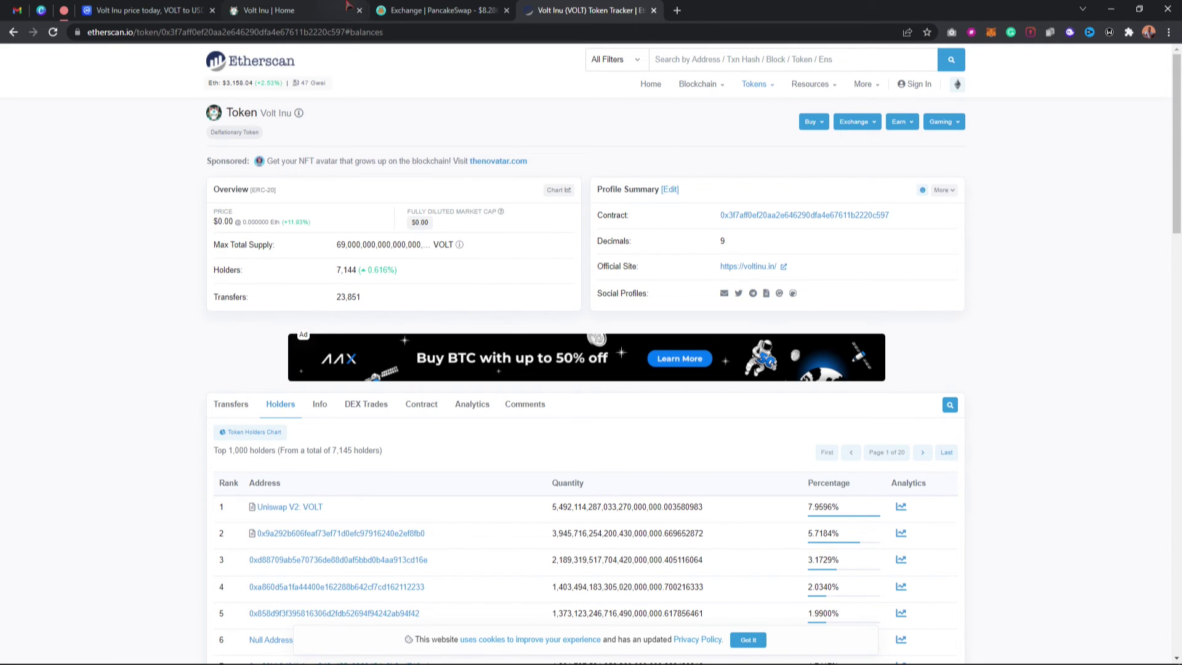
- Scroll through CoinMarketCap's Volt Inu price statistics and markets, then return to the Volt Inu homepage
click(152, 10)
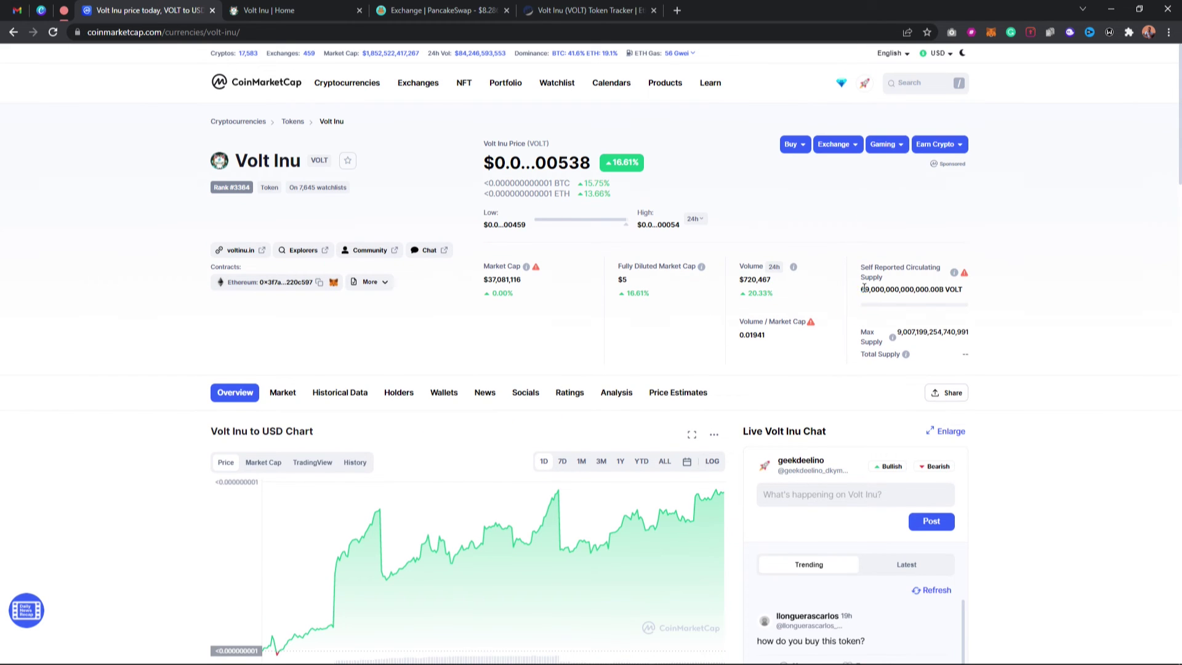
scroll(864, 288, down, 10)
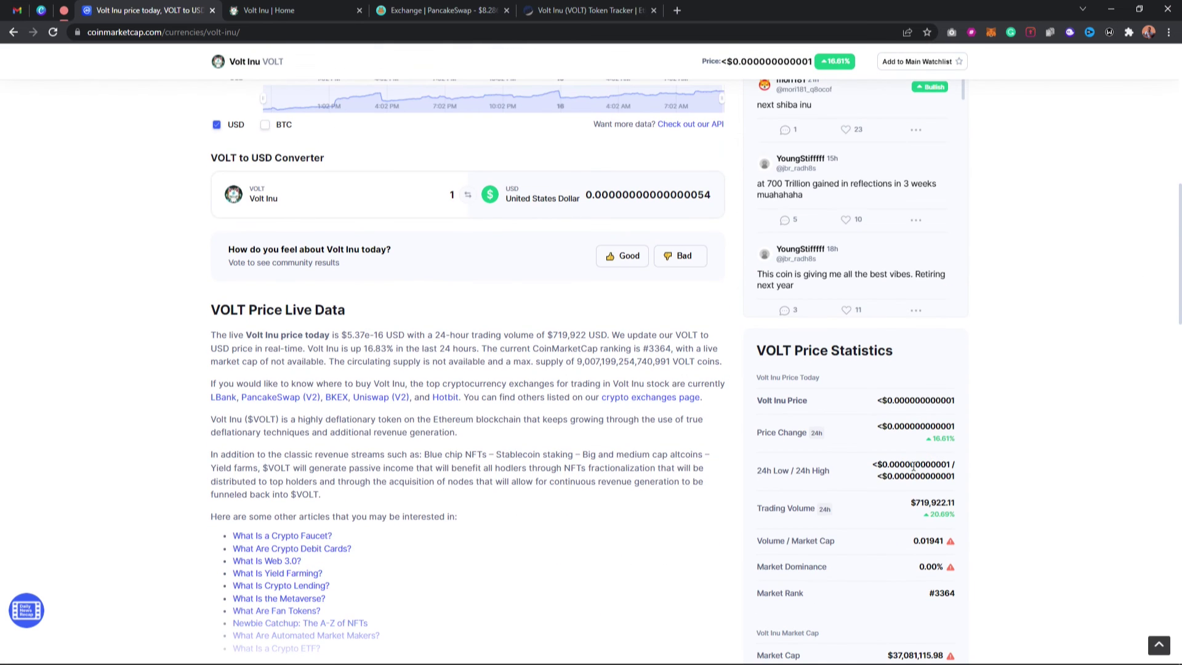
scroll(909, 516, down, 4)
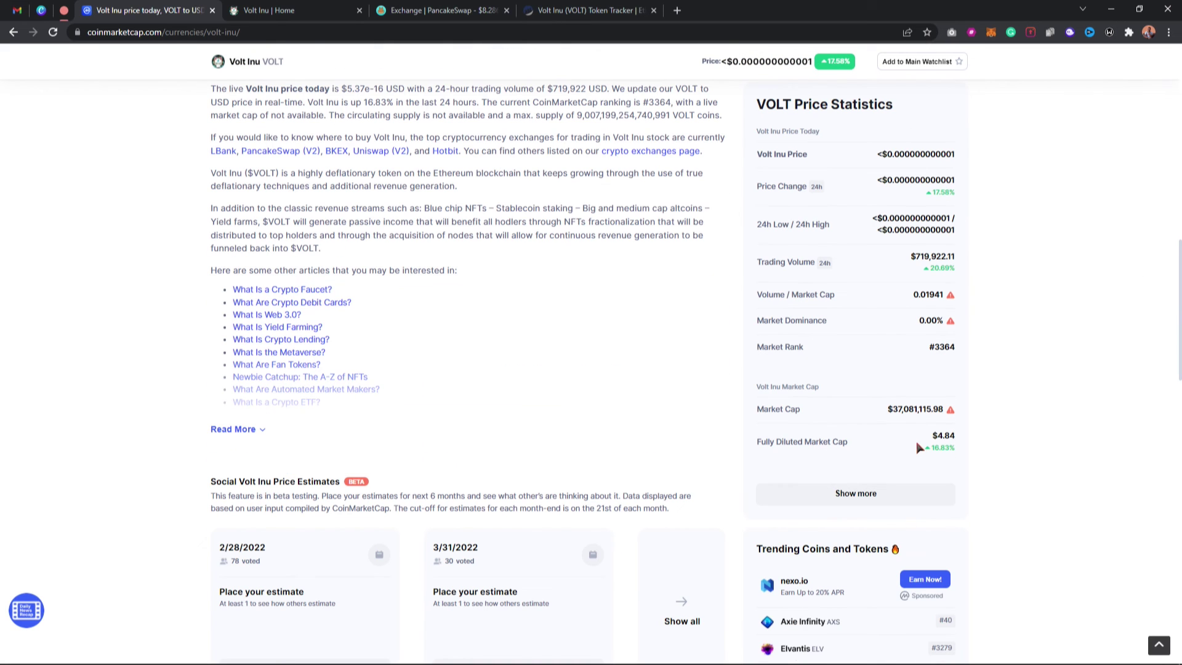
scroll(919, 447, down, 4)
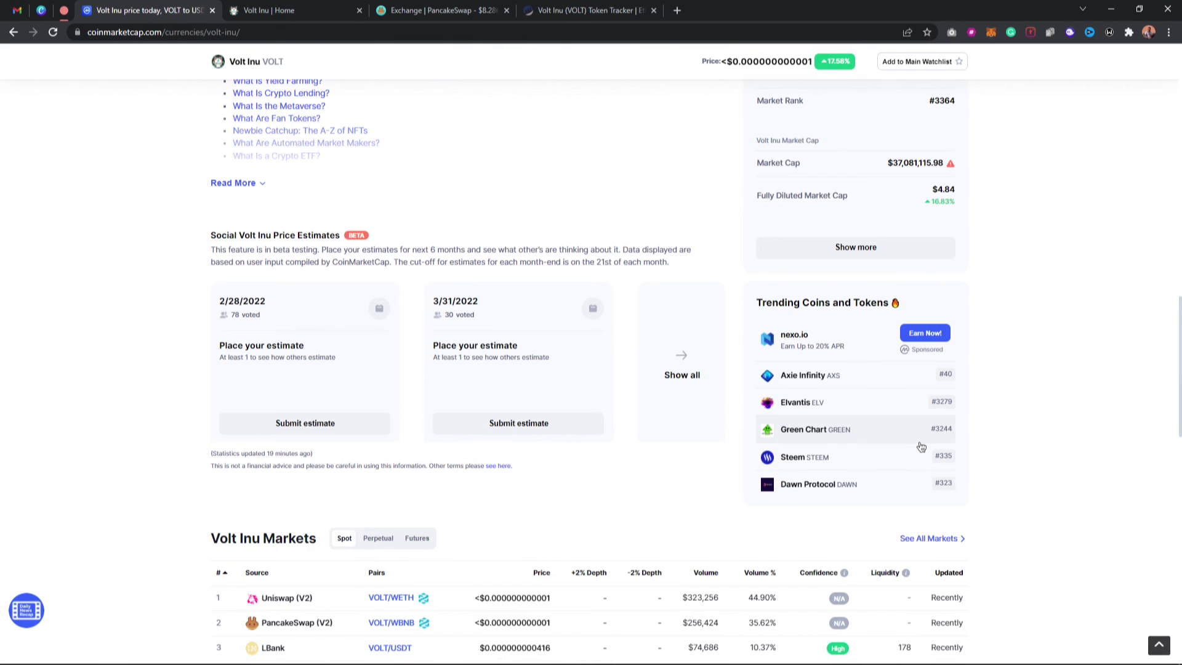
scroll(533, 449, up, 5)
scroll(538, 449, up, 1)
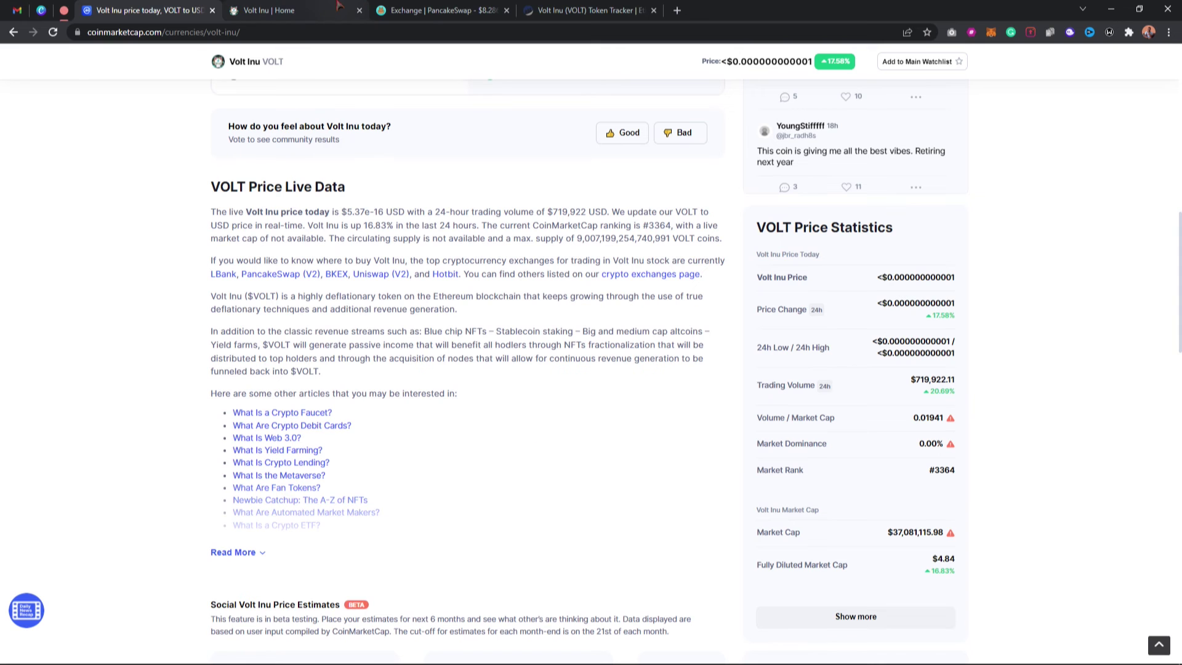
click(320, 11)
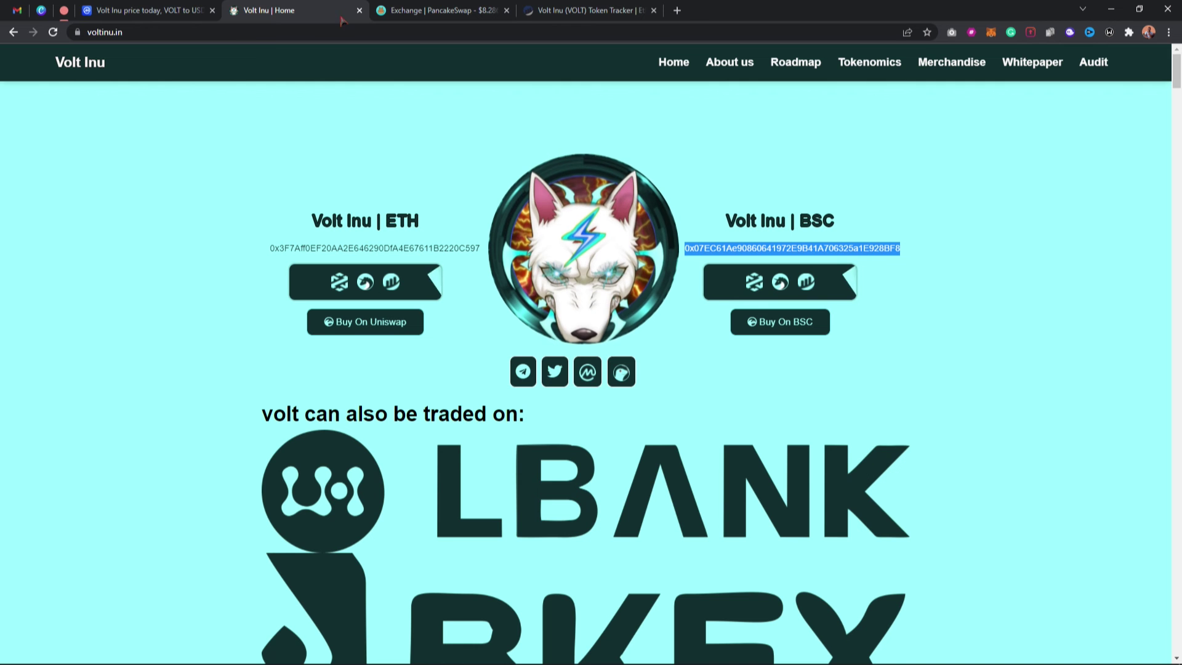
- Deselect the contract address and scroll down past About Us to the Stage 1 and 2 Road Map
click(196, 358)
scroll(394, 298, down, 2)
scroll(401, 296, down, 15)
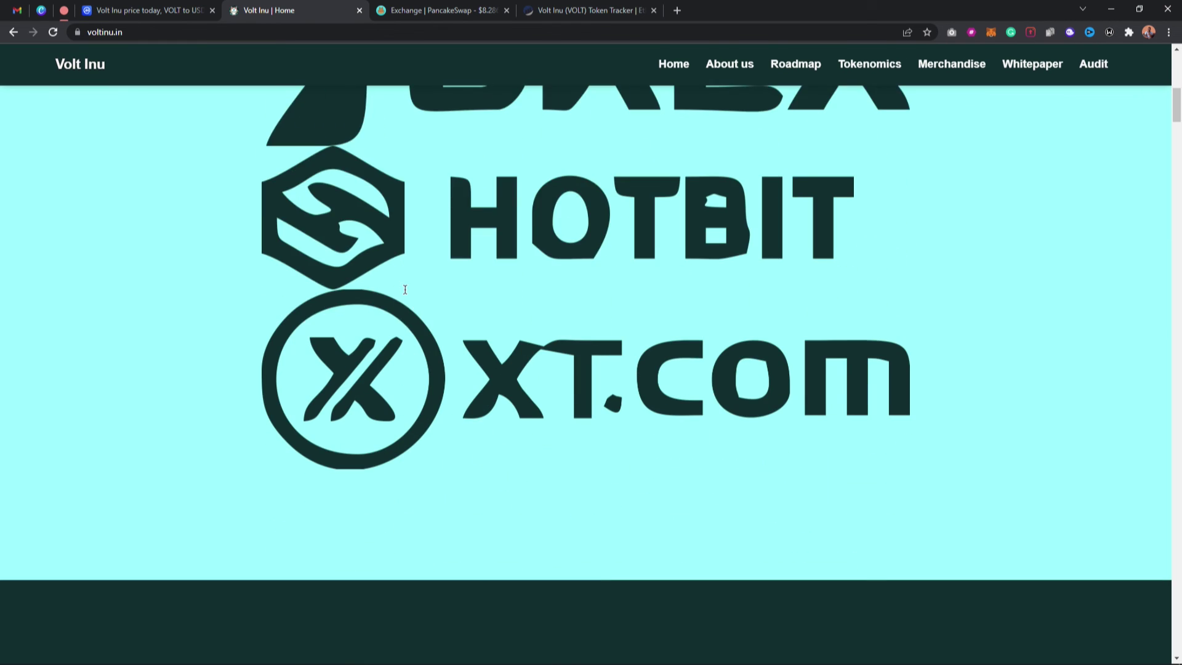
scroll(449, 361, up, 2)
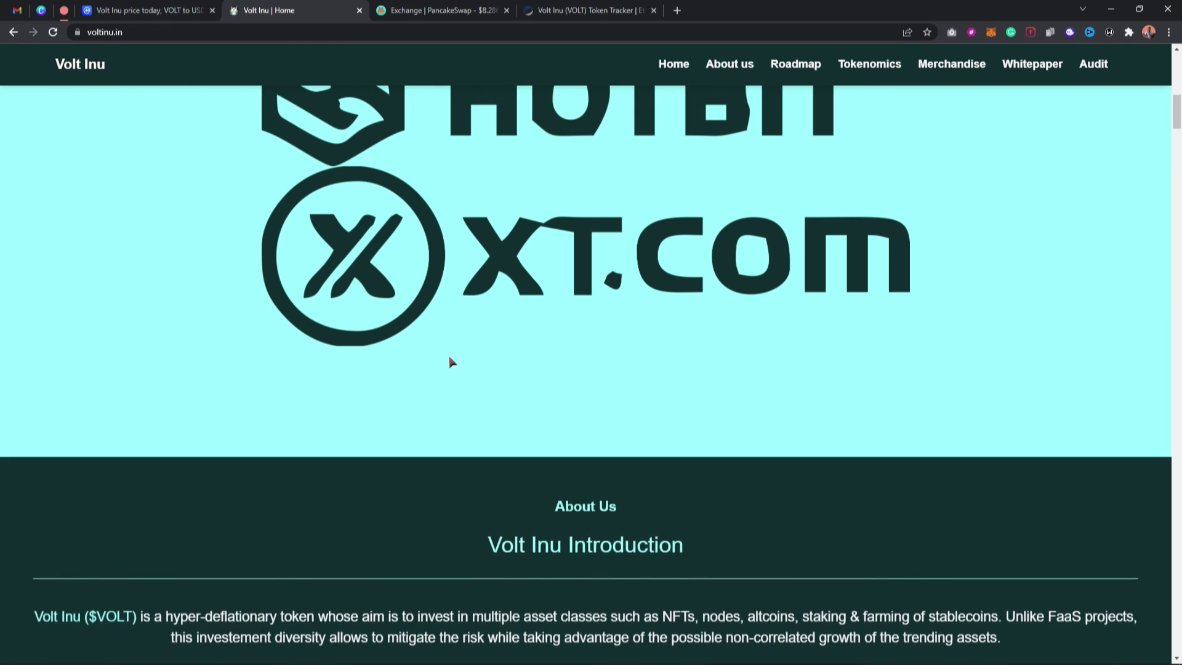
scroll(448, 361, down, 8)
scroll(612, 364, down, 2)
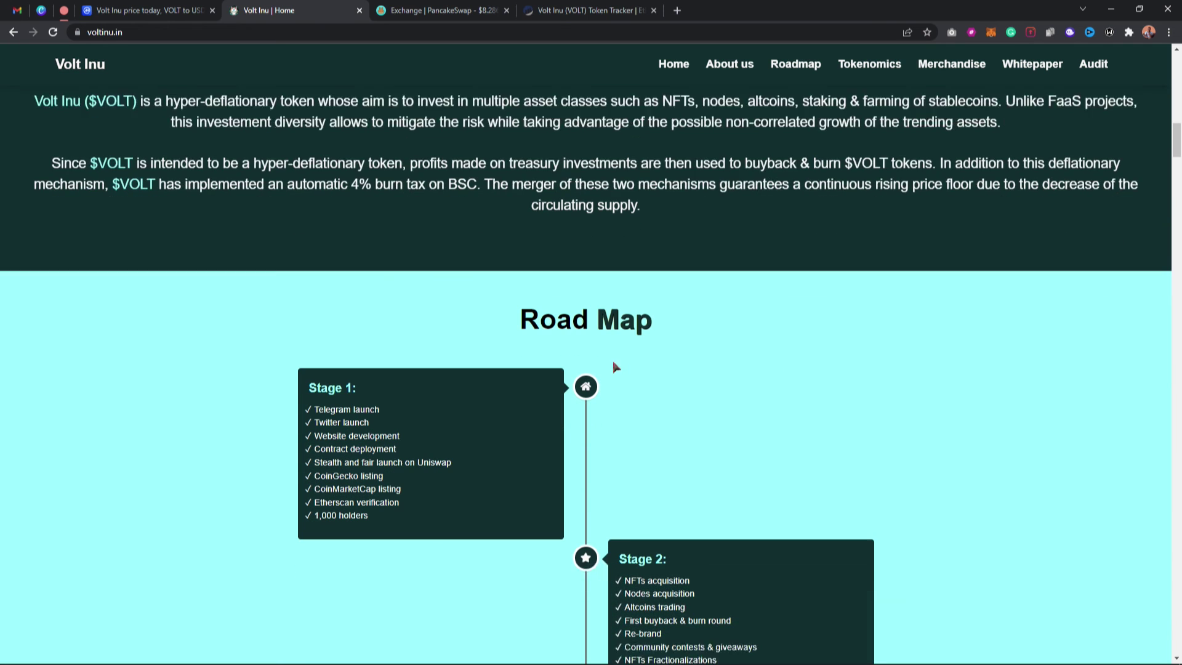